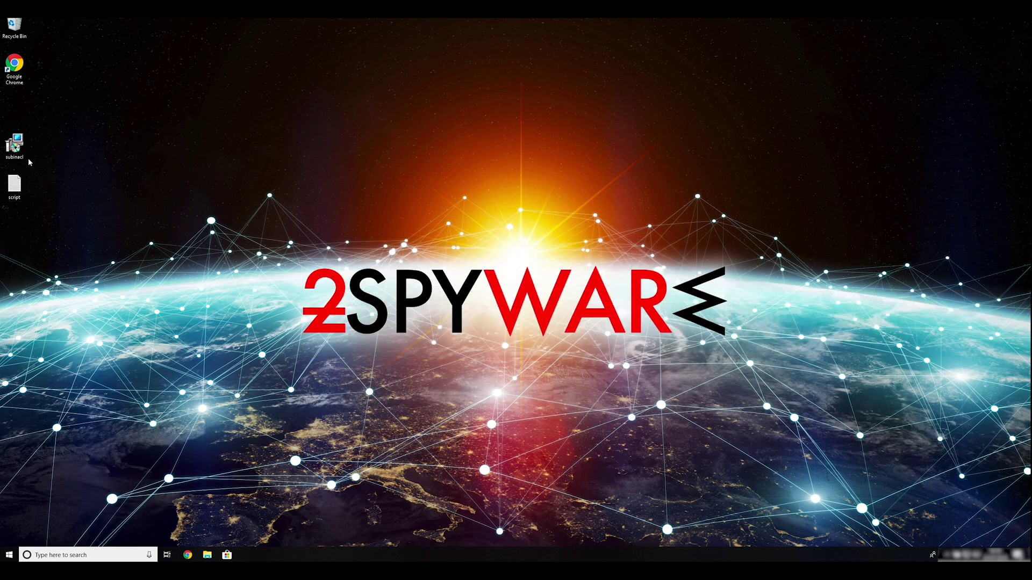
- Install SubInAcl.exe from subinacl.msi into the default folder, accepting the licence terms
drag(61, 207, 13, 128)
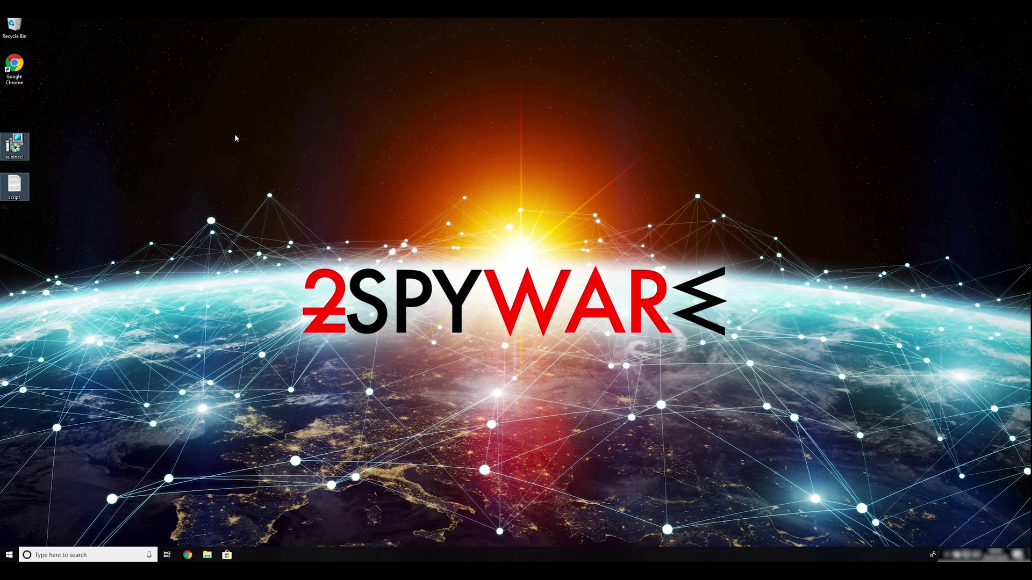
click(243, 138)
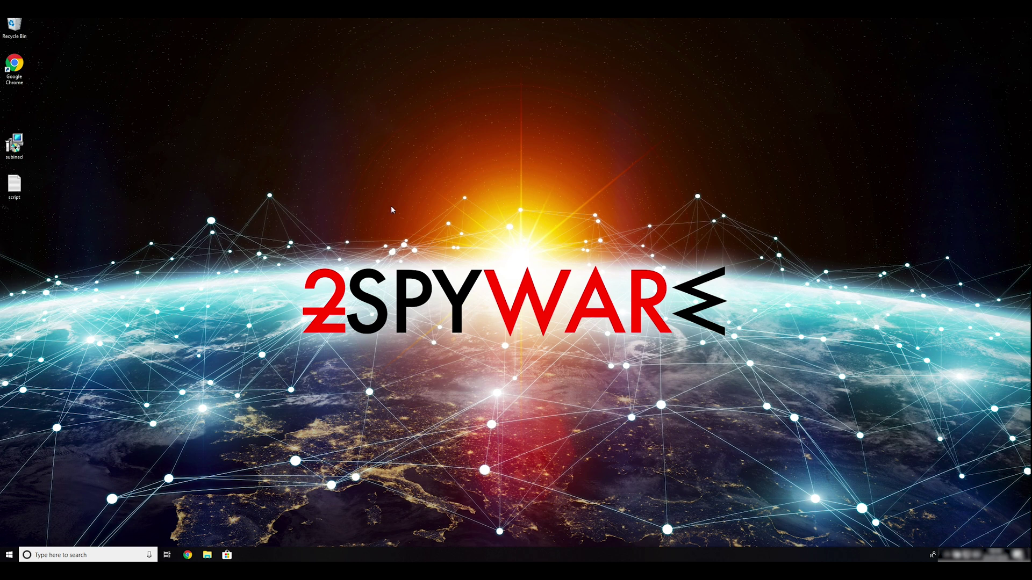
double_click(27, 144)
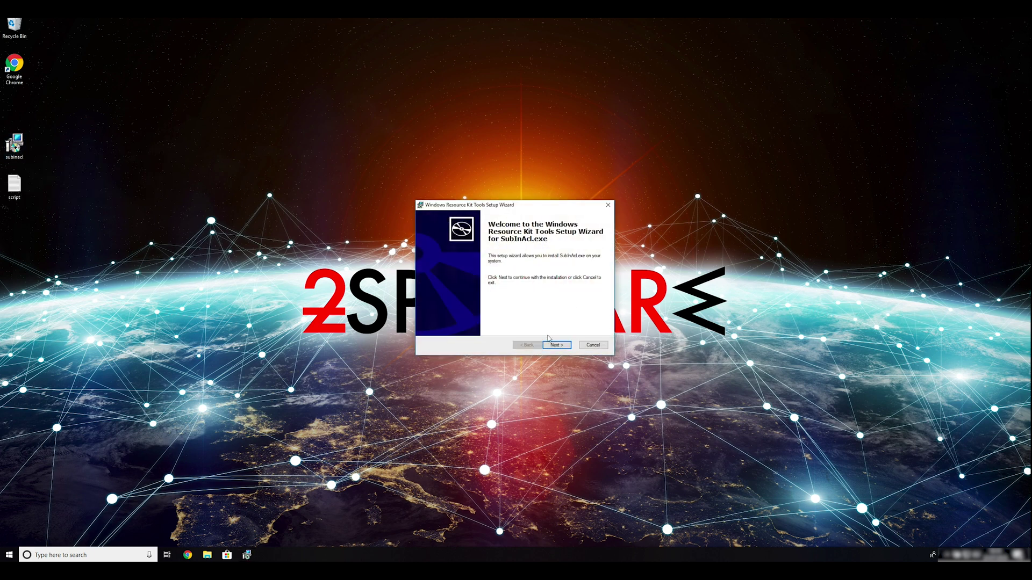
click(558, 346)
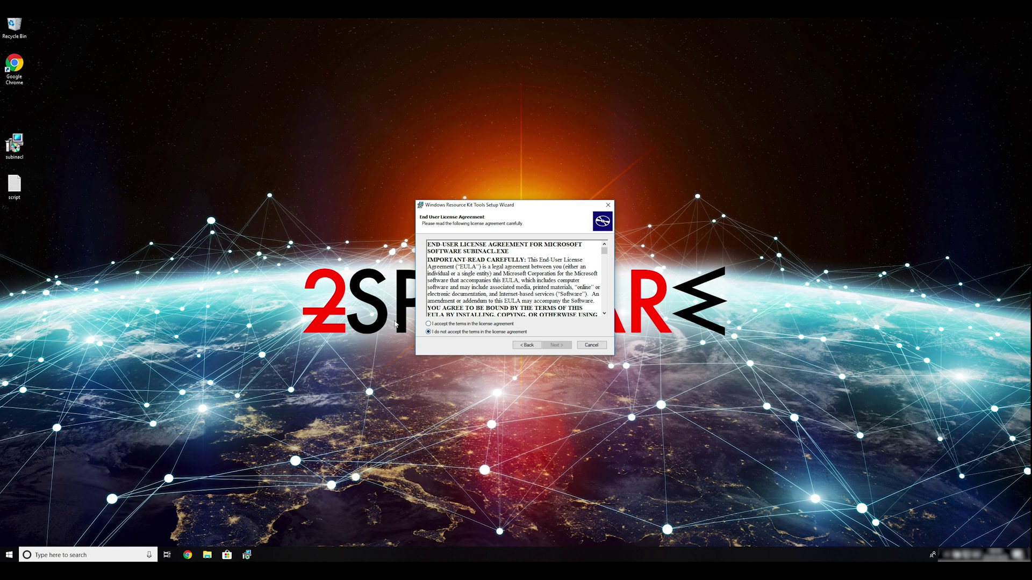
drag(603, 252, 604, 307)
click(429, 325)
click(561, 347)
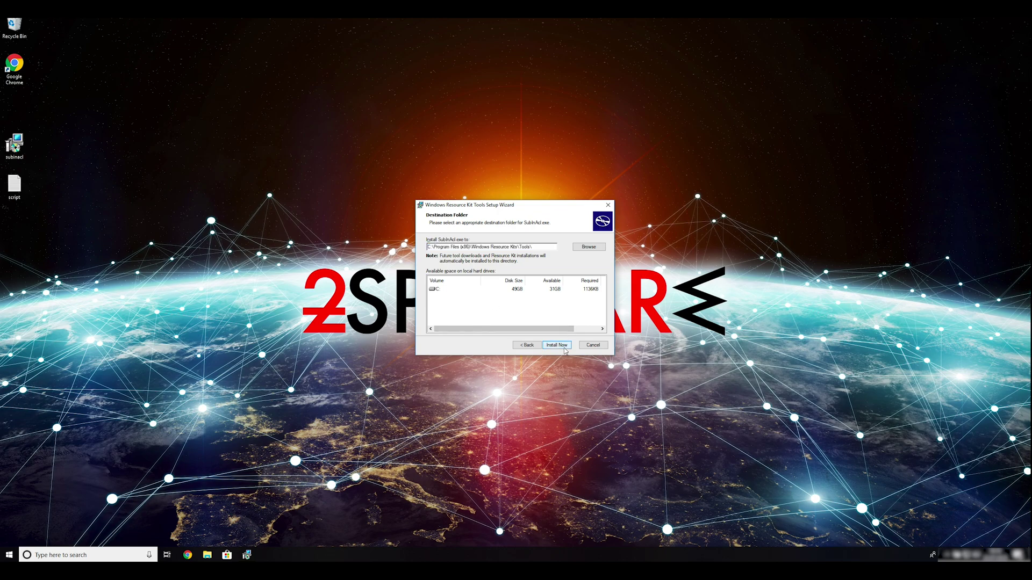
click(561, 347)
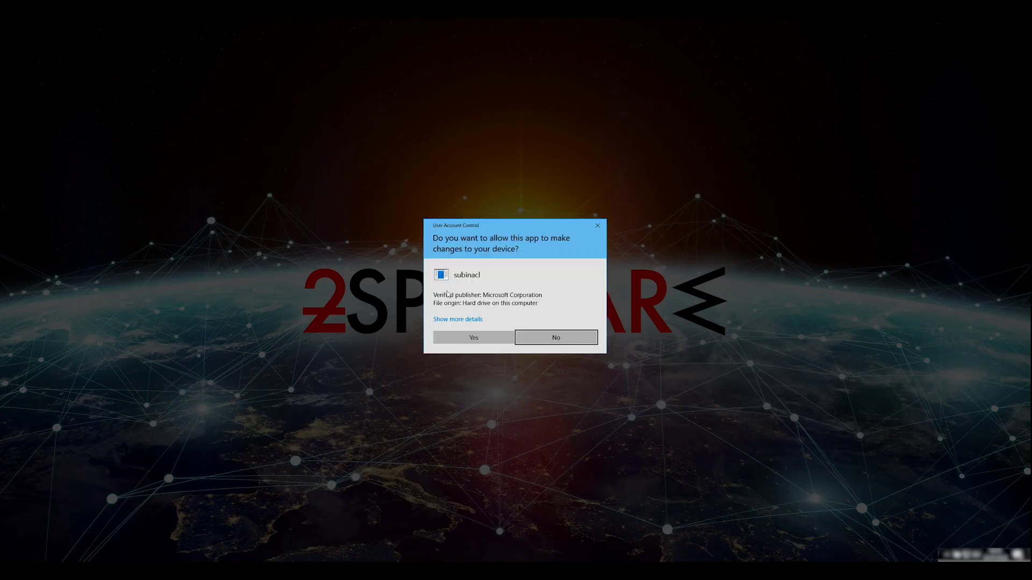
click(480, 344)
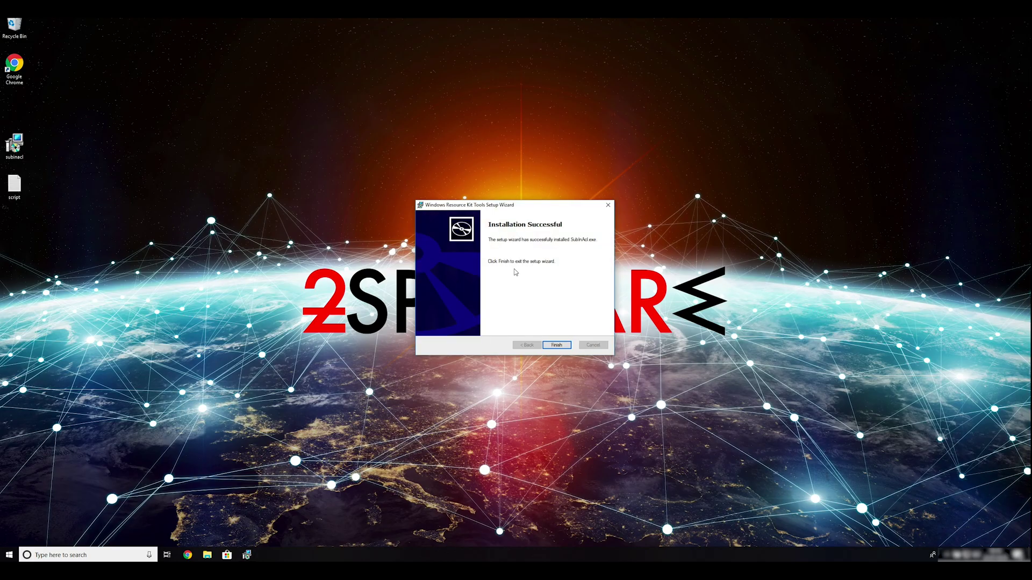
click(557, 347)
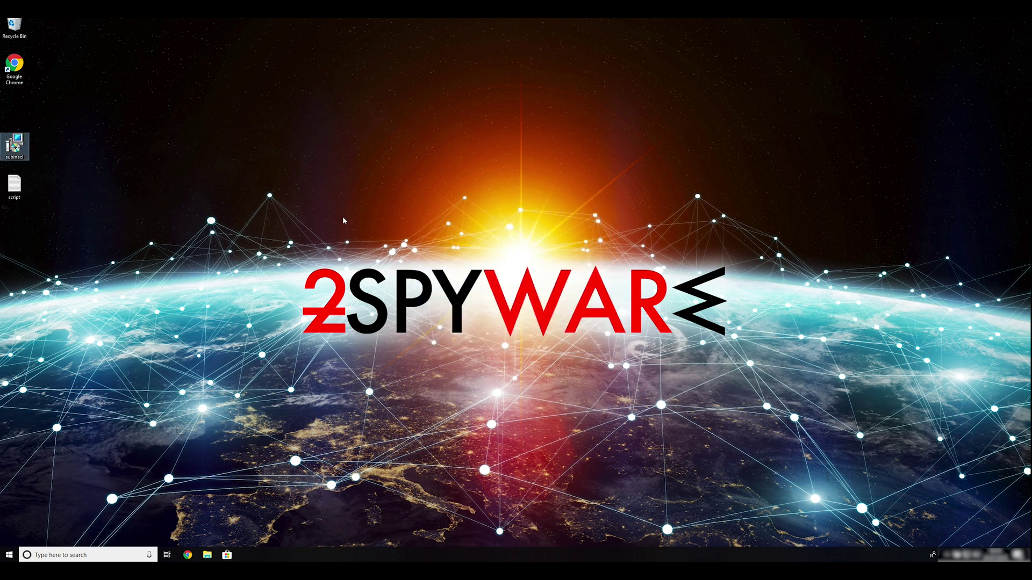
- Launch System Configuration by running msconfig from the Run box
click(67, 187)
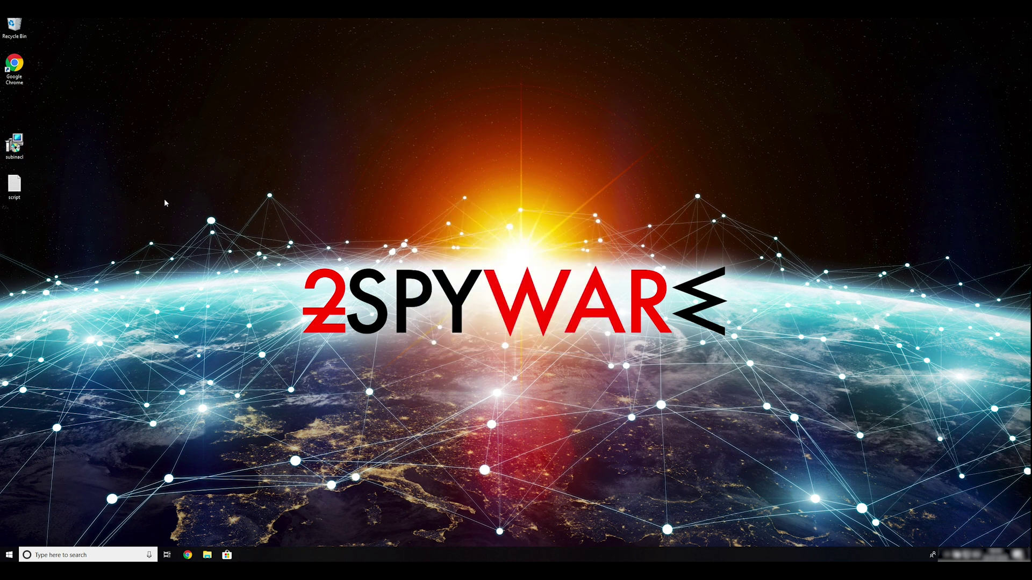
key(super+r)
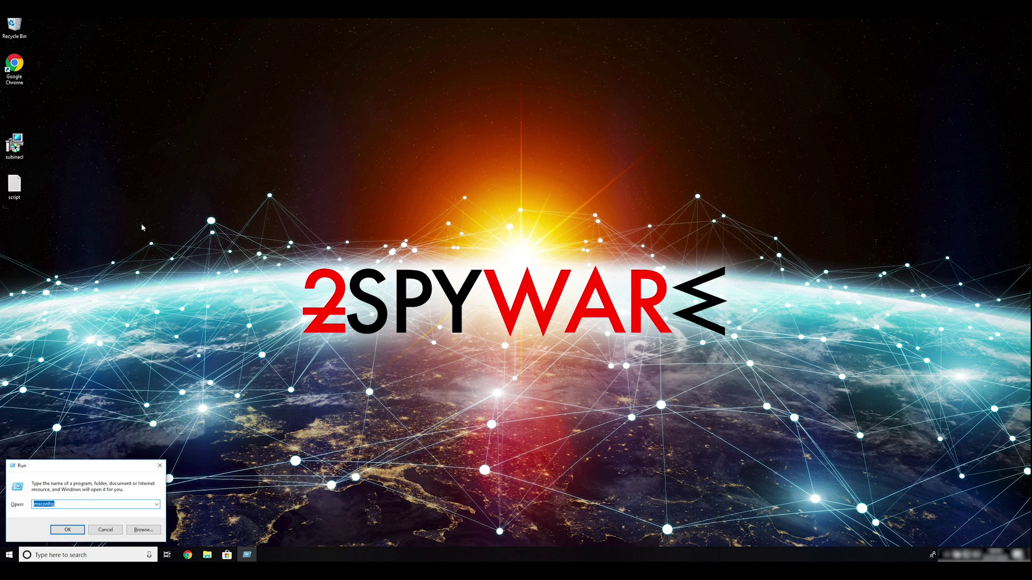
click(68, 504)
drag(70, 505, 31, 503)
text(msconfig)
click(67, 530)
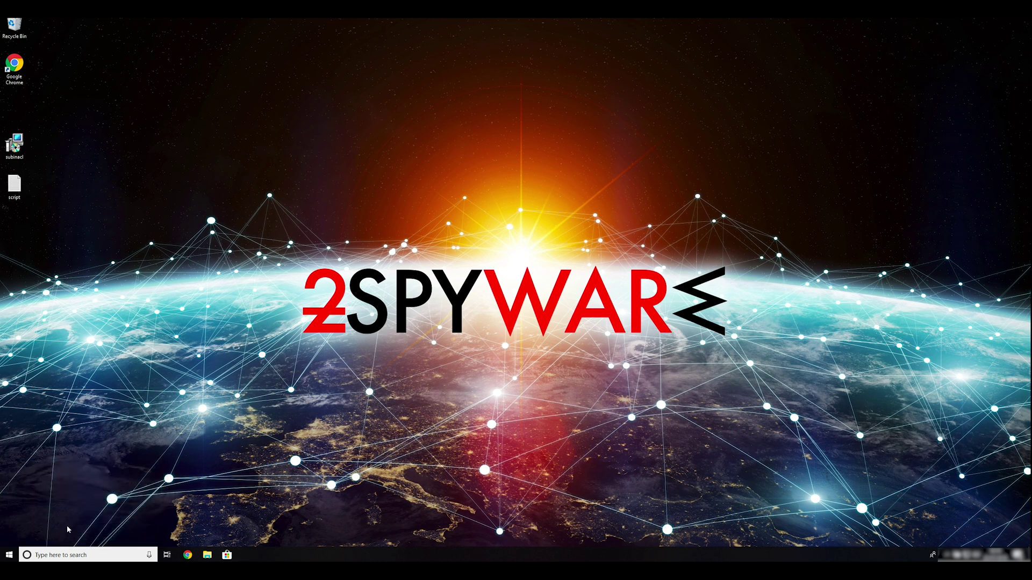
- Enable Safe boot with Network on the Boot tab, then apply and confirm
drag(507, 209, 534, 168)
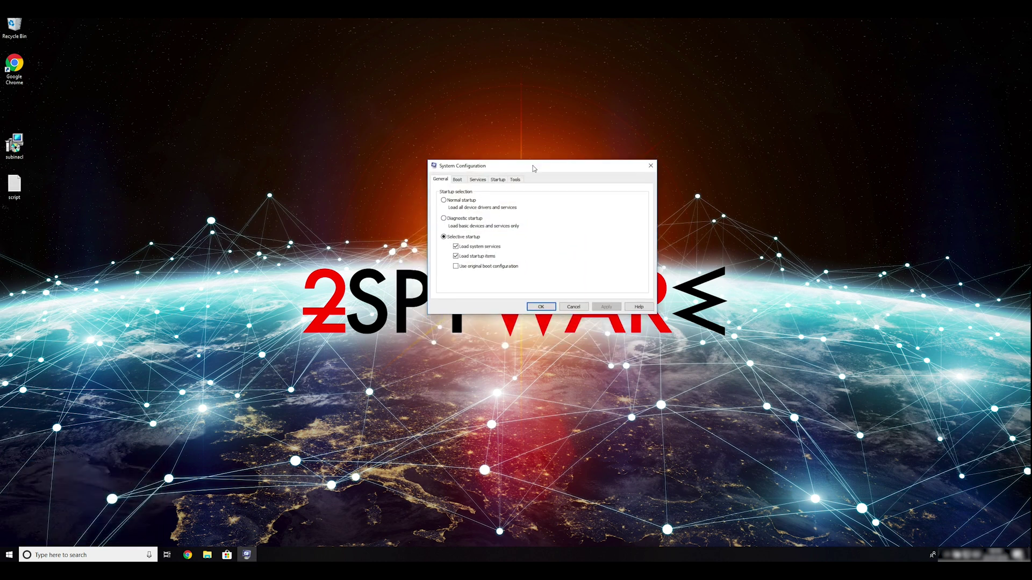
click(457, 180)
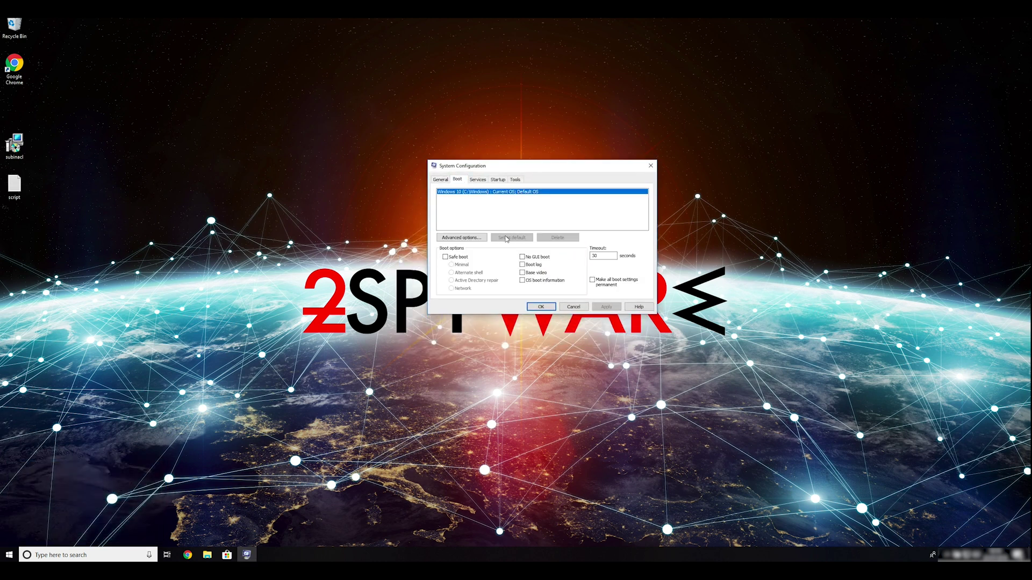
click(449, 256)
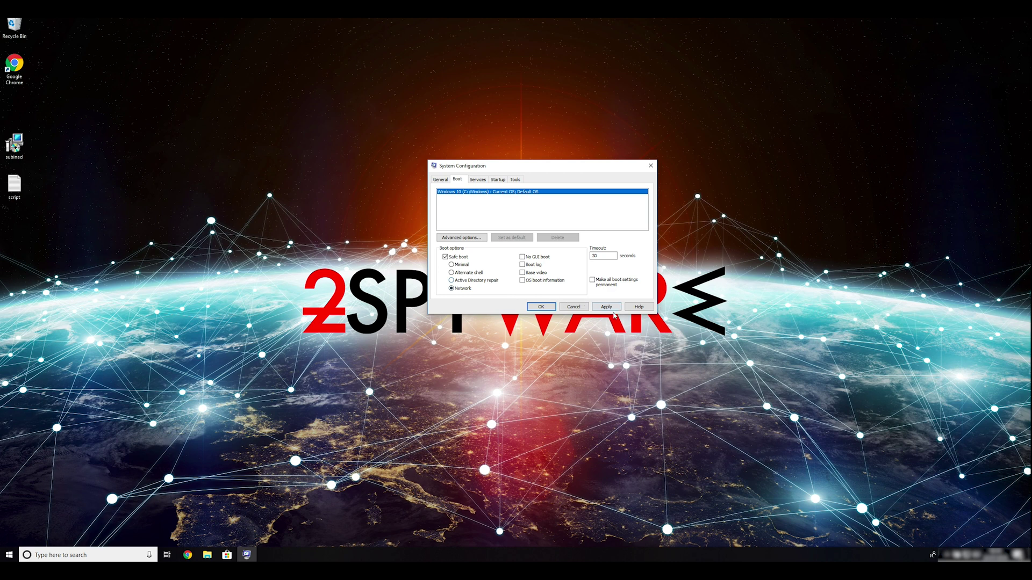
click(612, 310)
click(541, 307)
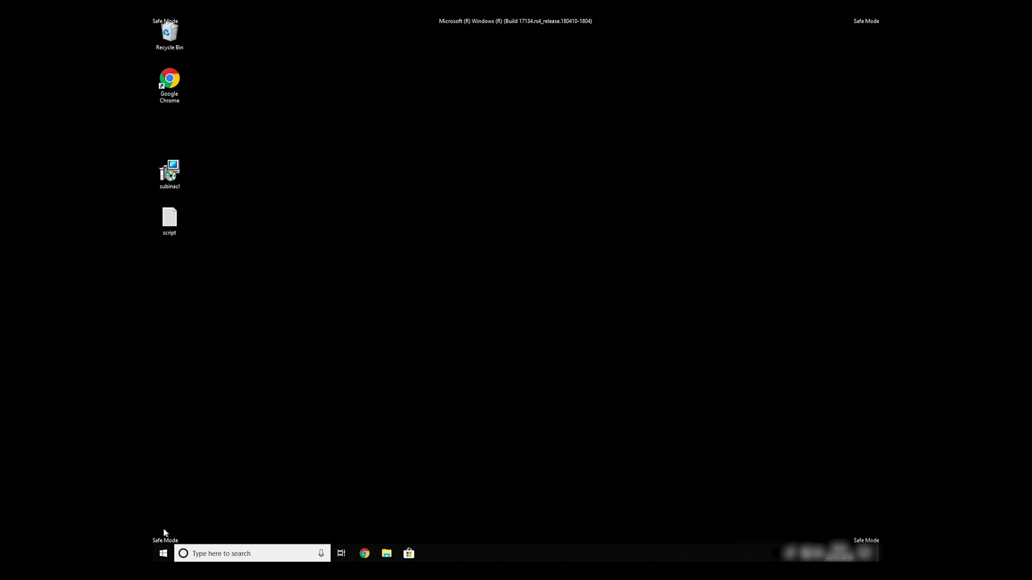
- Open the script file containing the subinacl owner and full-access commands
drag(249, 252, 152, 150)
double_click(169, 219)
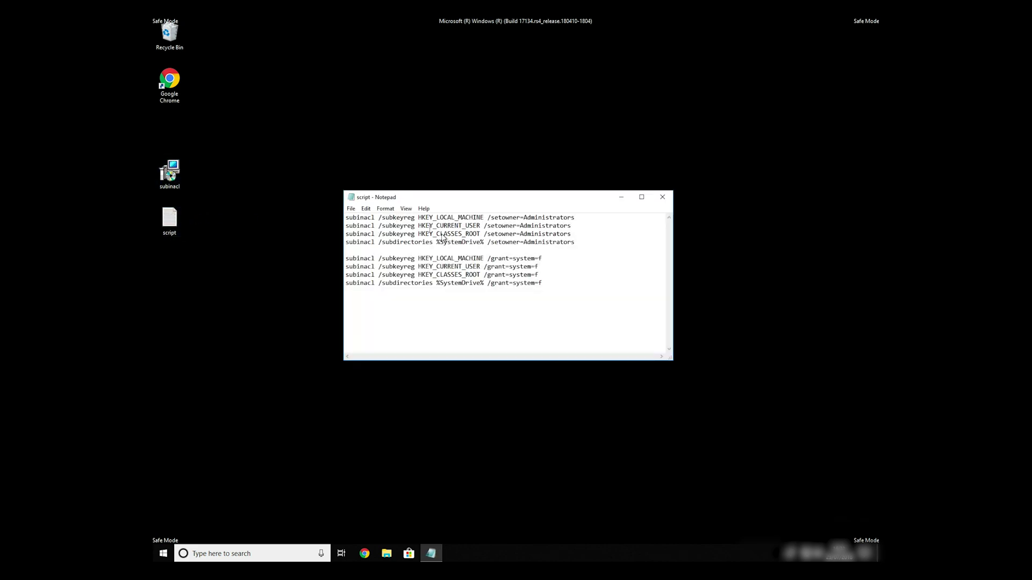
- Save the script to the Desktop as FIX.BAT with the All Files type
drag(571, 302, 292, 209)
click(560, 287)
click(351, 208)
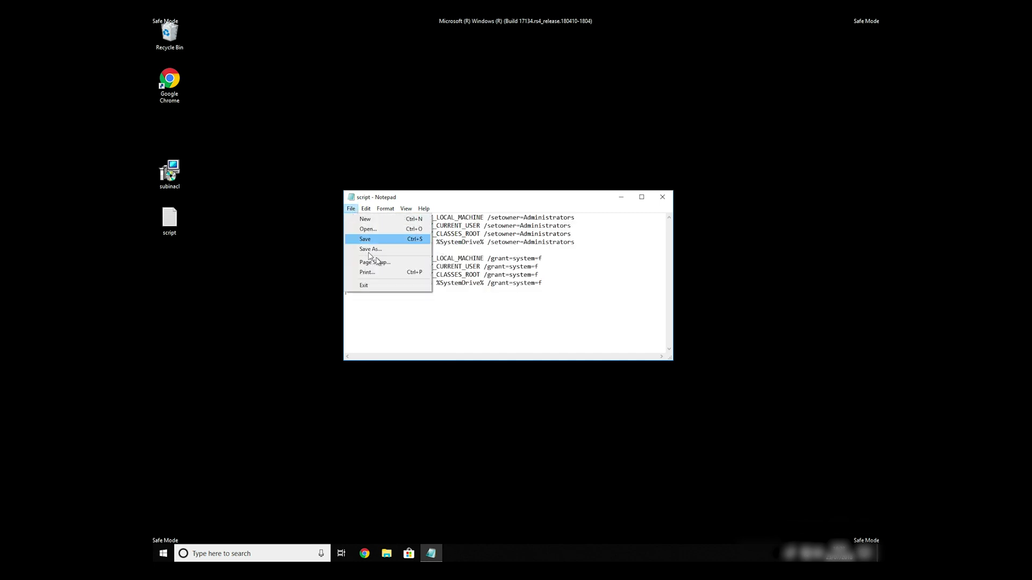
click(364, 250)
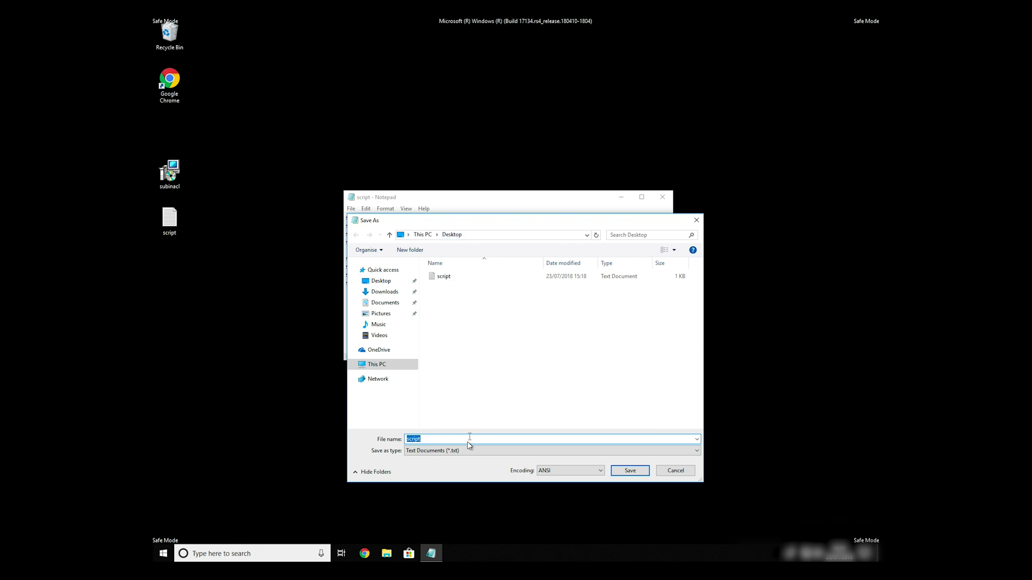
click(448, 236)
click(435, 440)
drag(434, 441, 403, 438)
click(452, 452)
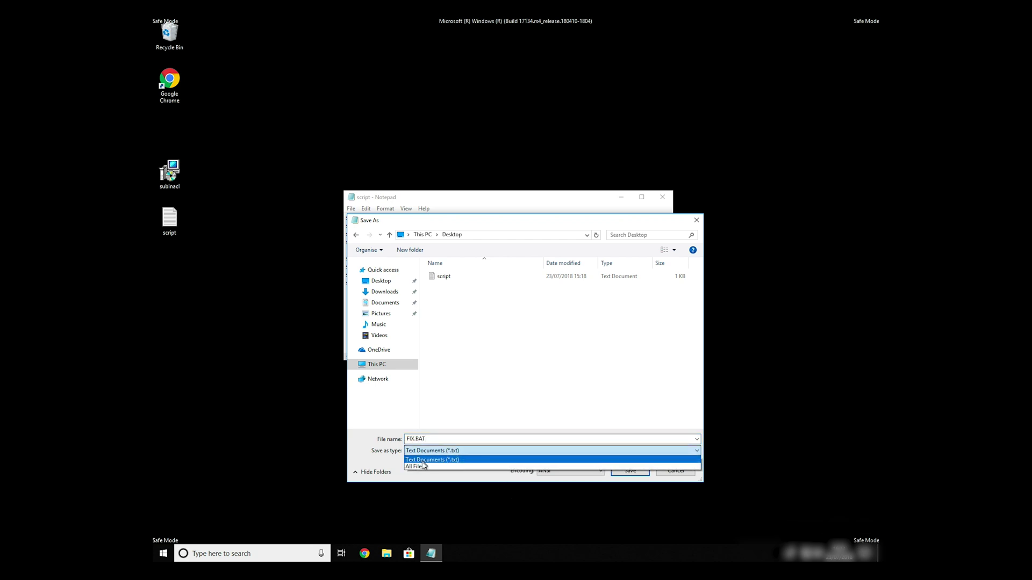
click(420, 466)
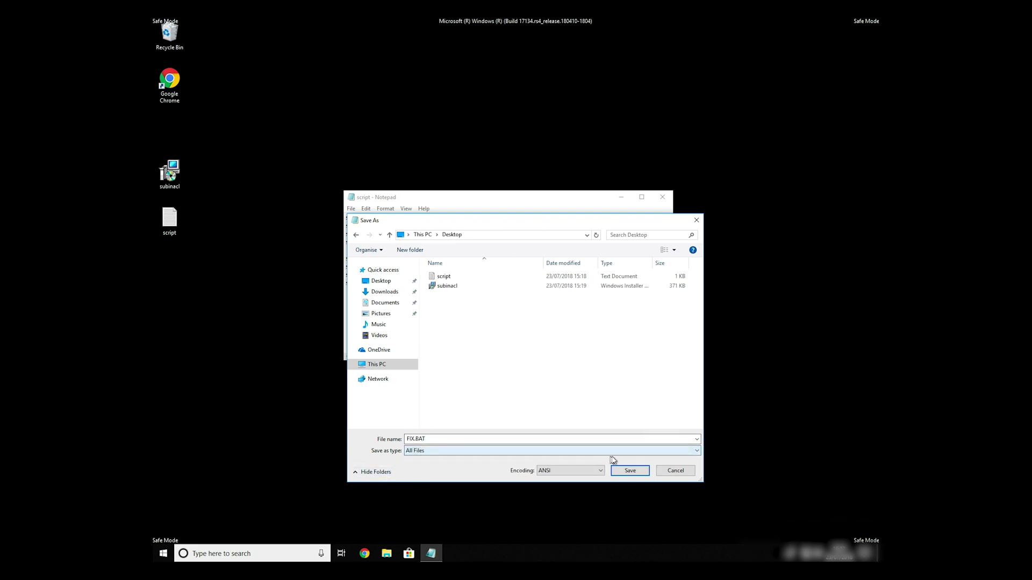
click(629, 473)
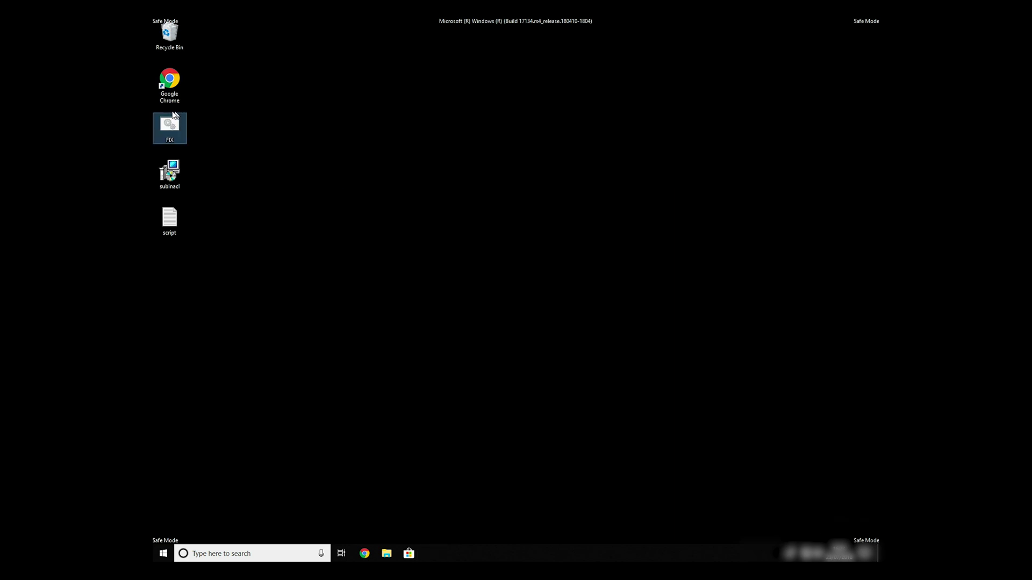
- Copy the FIX file and browse to Program Files (x86) on Local Disk (C:)
right_click(167, 127)
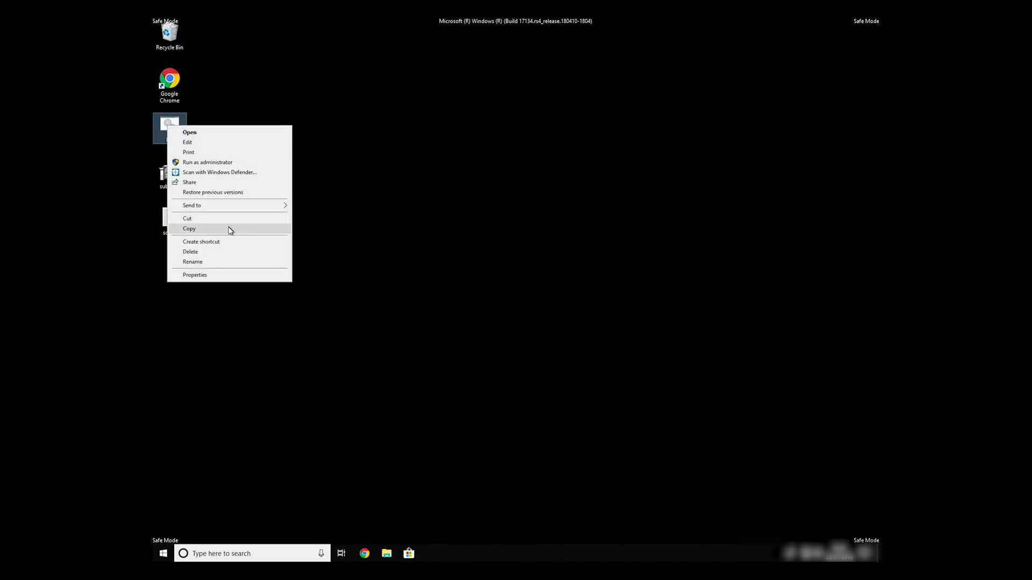
click(230, 230)
double_click(170, 33)
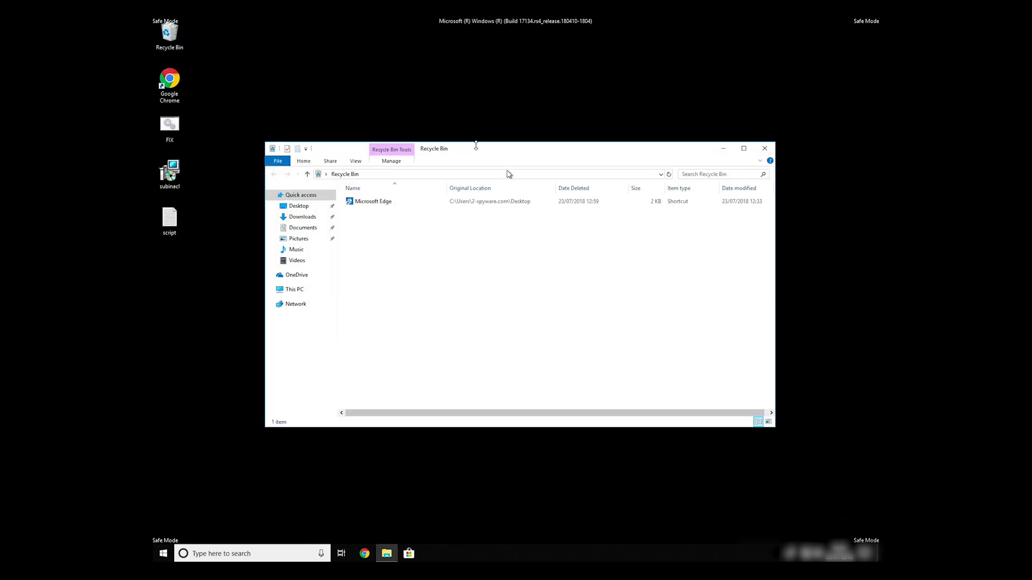
click(295, 315)
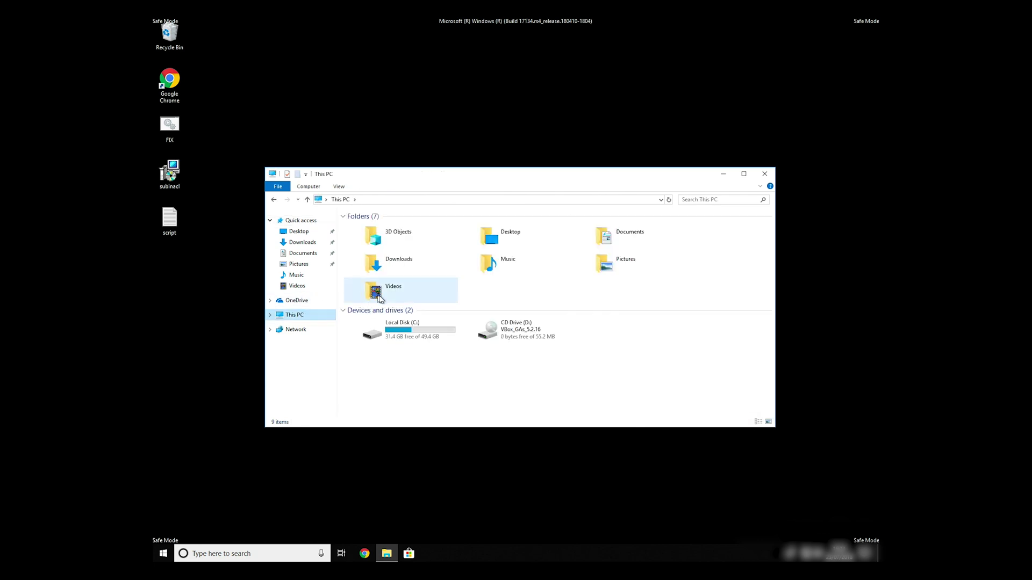
double_click(386, 330)
double_click(376, 246)
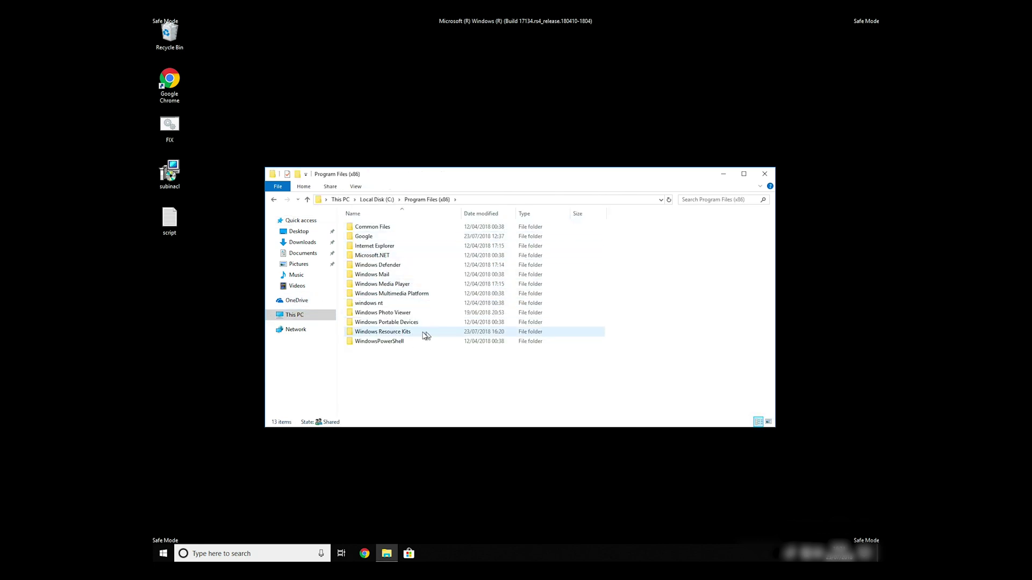
- Paste the FIX file into the Windows Resource Kits\Tools folder
click(404, 332)
double_click(402, 333)
double_click(361, 228)
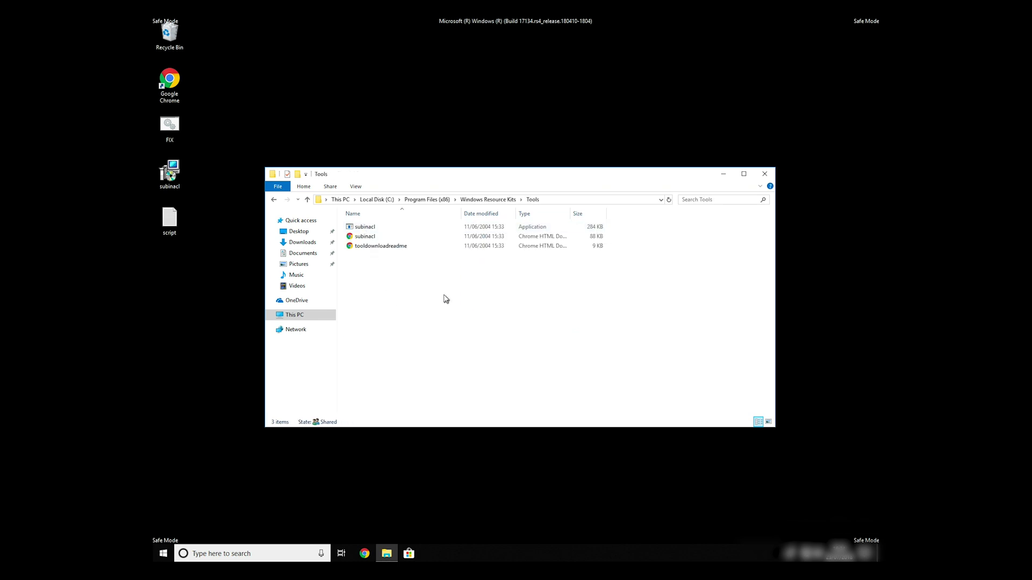
right_click(401, 304)
click(465, 364)
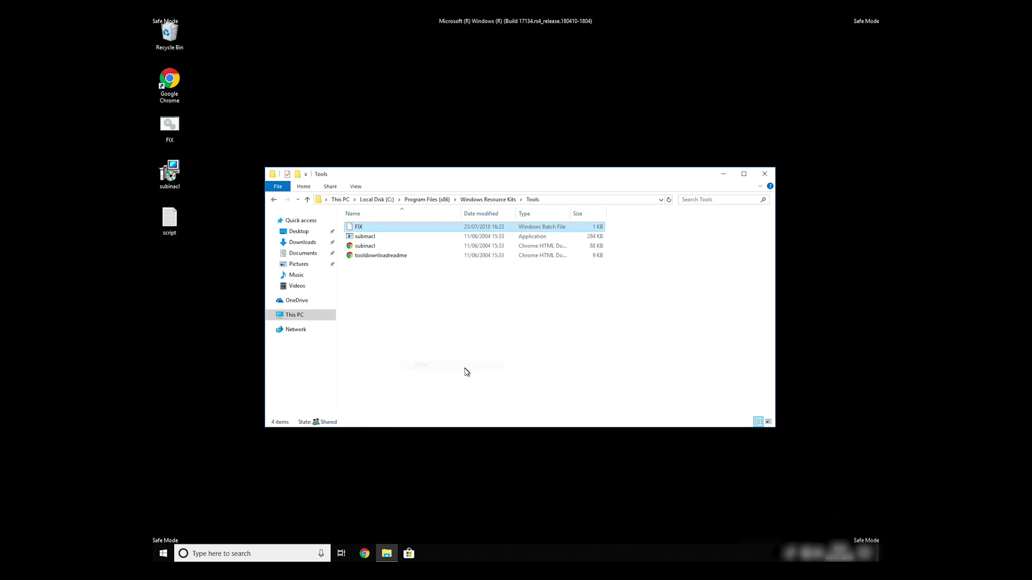
drag(506, 175, 520, 138)
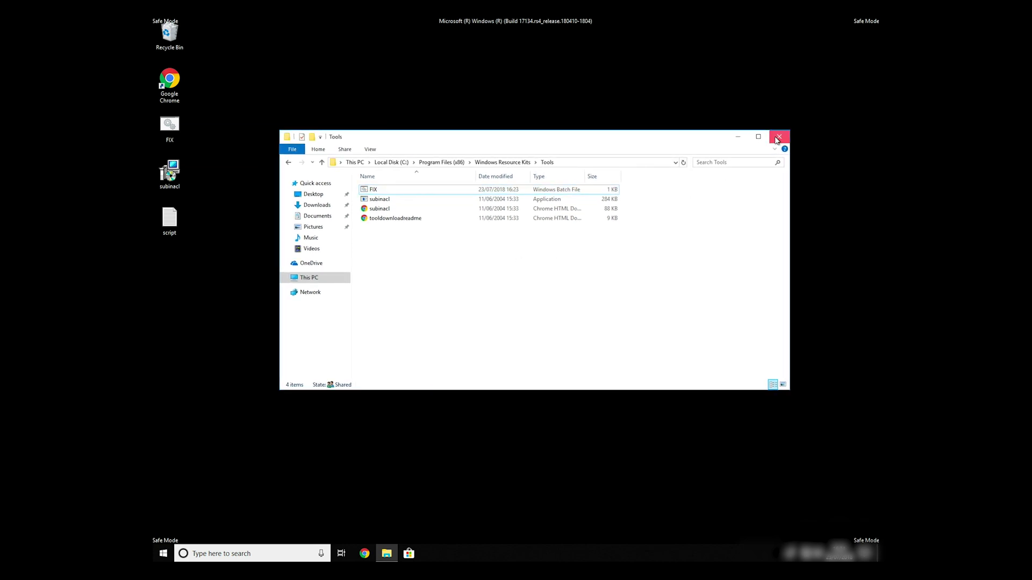
- Close the Tools folder and run Command Prompt as administrator from a cmd search
click(779, 136)
click(210, 554)
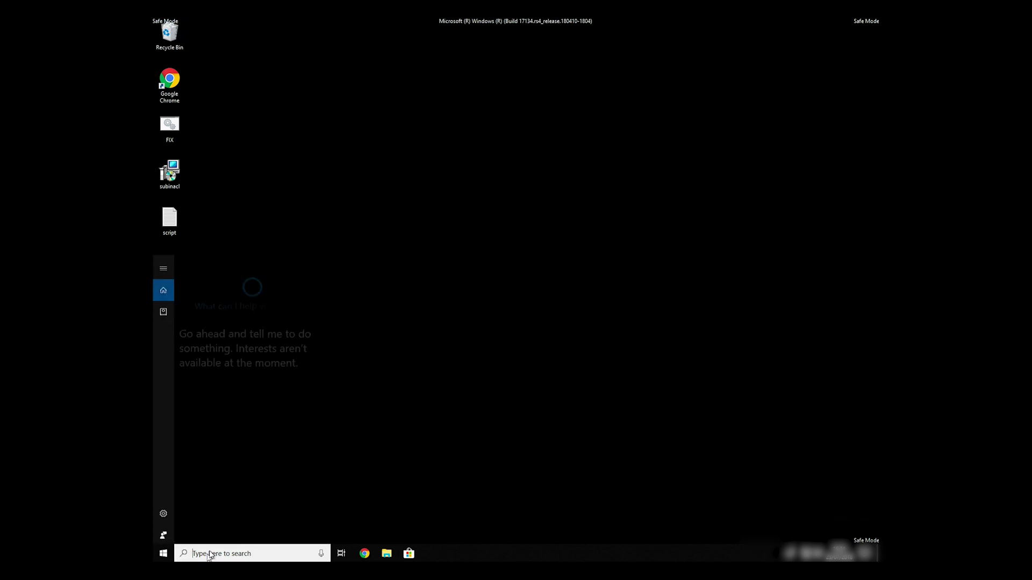
text(cmd)
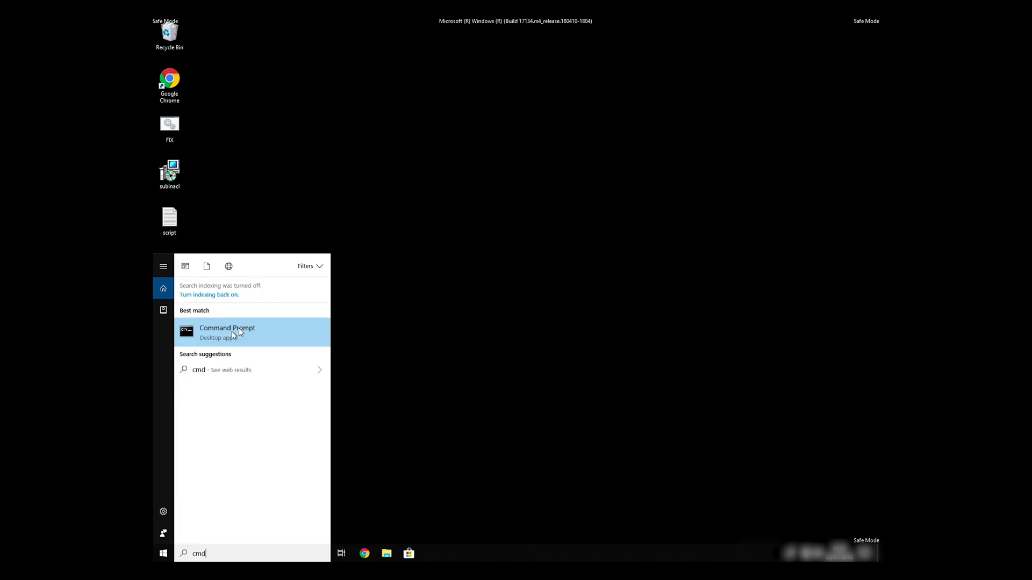
right_click(239, 333)
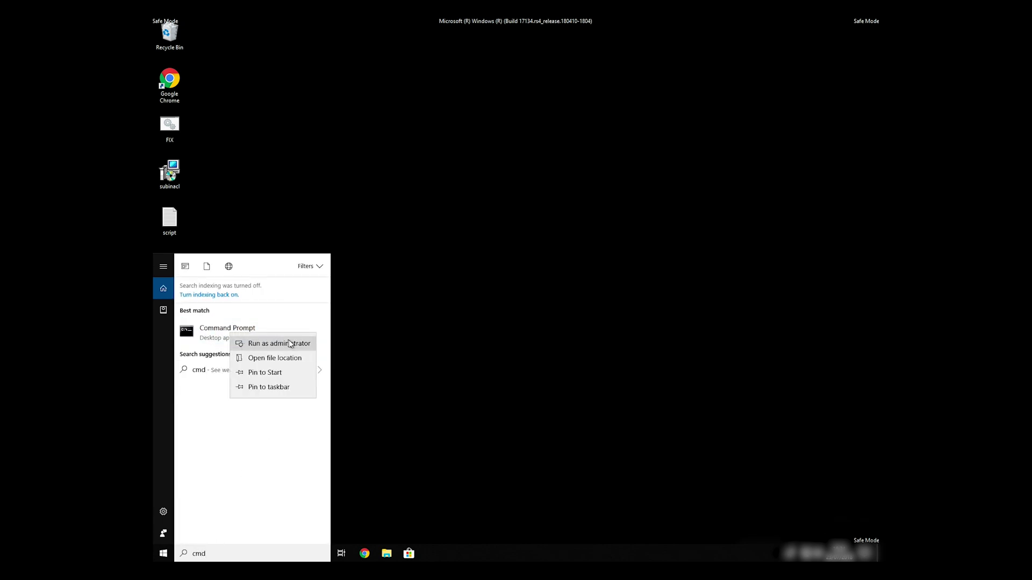
click(266, 344)
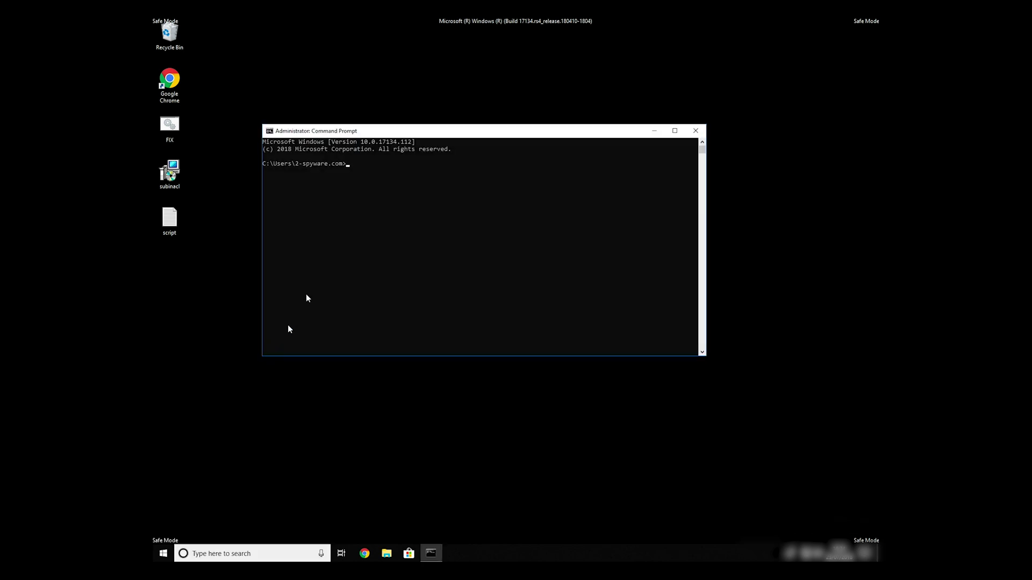
- Change directory to C:\Program Files (x86)\Windows Resource Kits\Tools
text(CD "C:\Progra)
key(Tab)
key(Tab)
key(Tab)
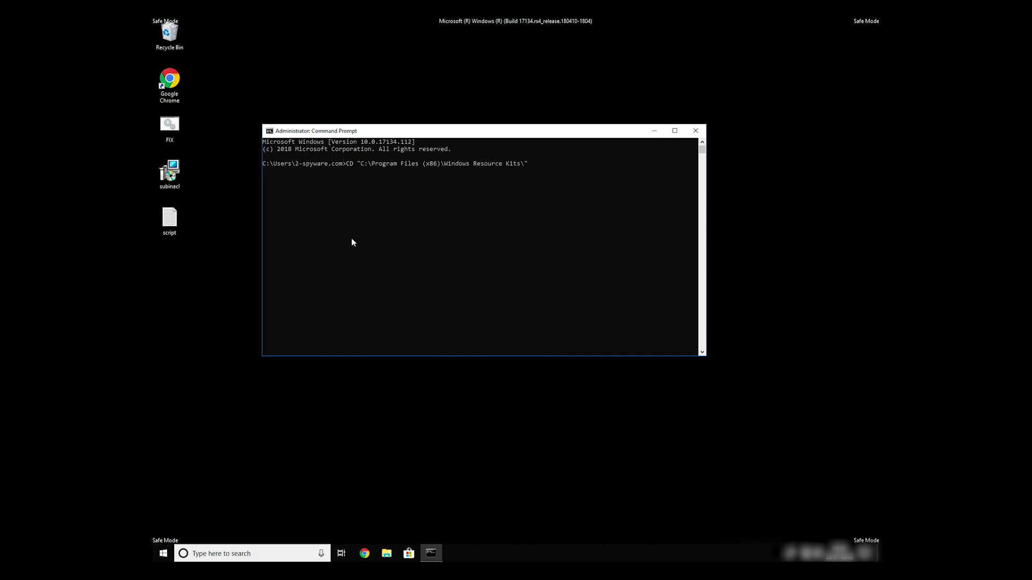
key(Return)
- Run FIX.BAT and close the Command Prompt once it finishes
text(F)
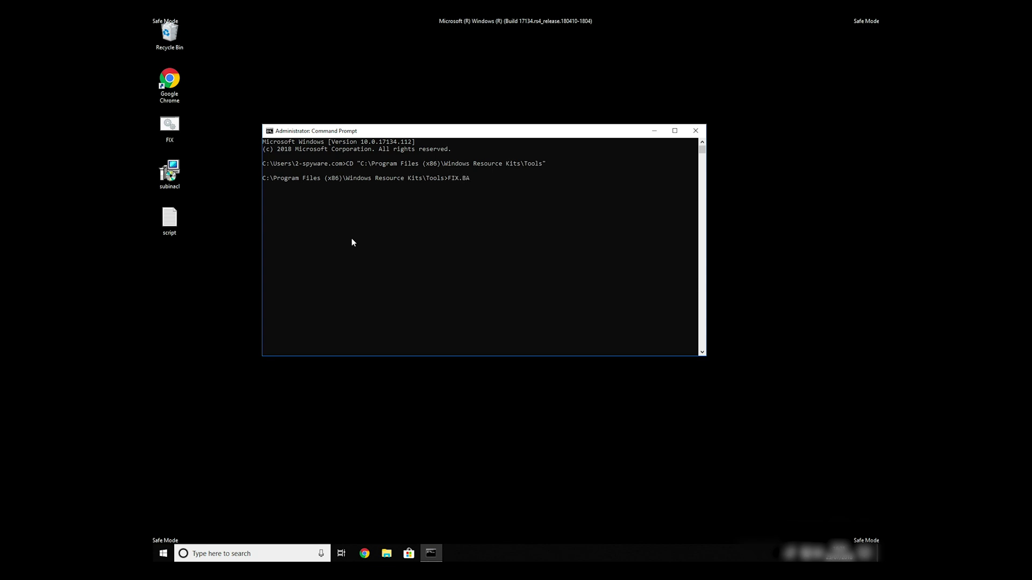
text(IX.BAT)
key(Return)
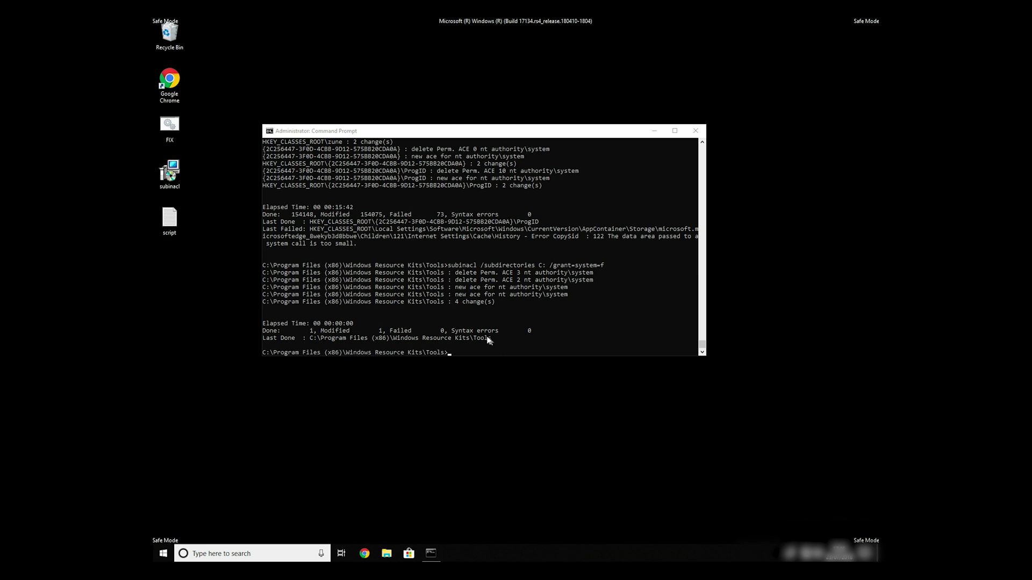
key(alt+F4)
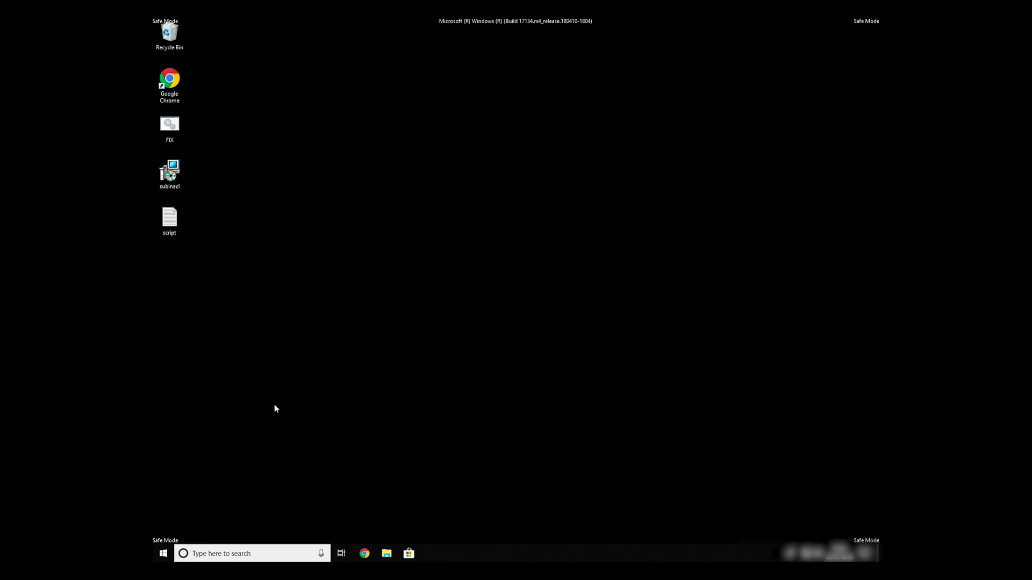
- Run msconfig, clear Safe boot on the Boot tab, then apply and confirm
key(super+r)
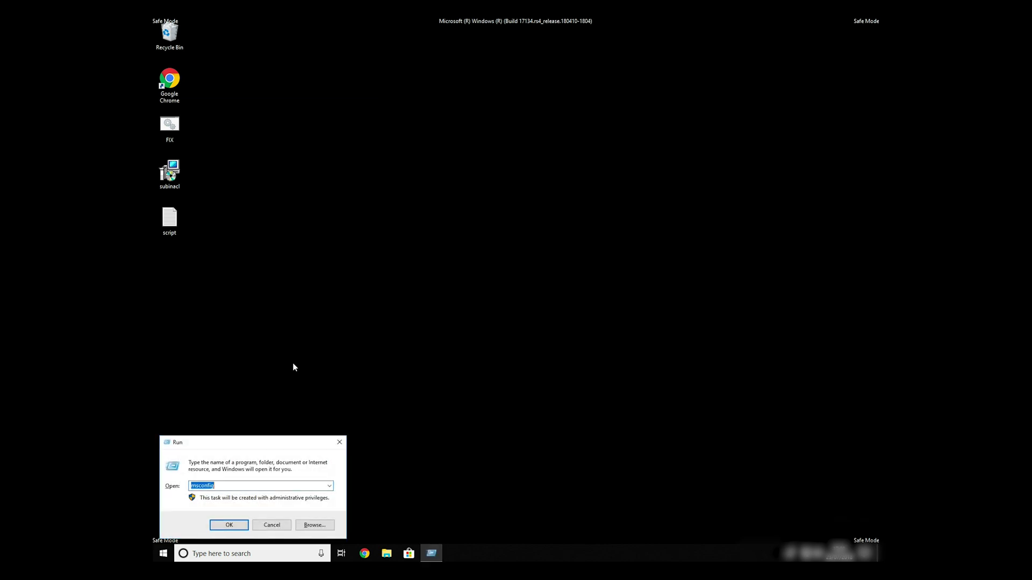
click(234, 530)
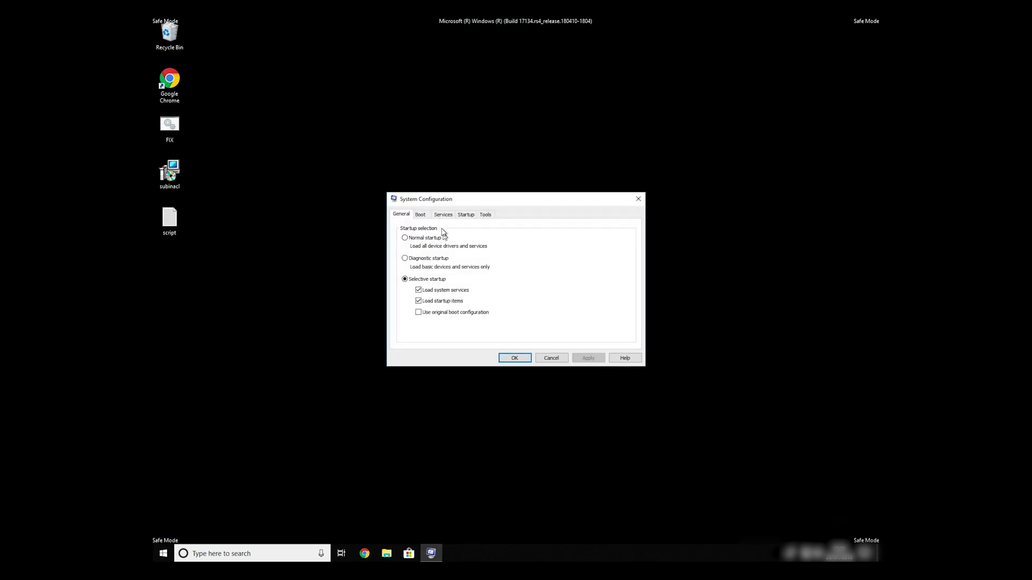
click(421, 214)
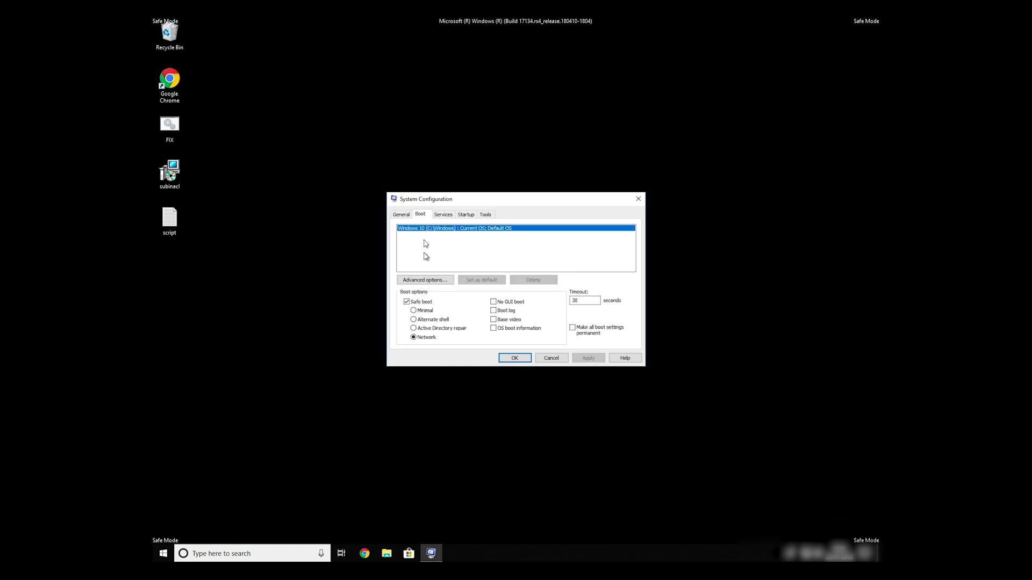
click(428, 306)
click(594, 358)
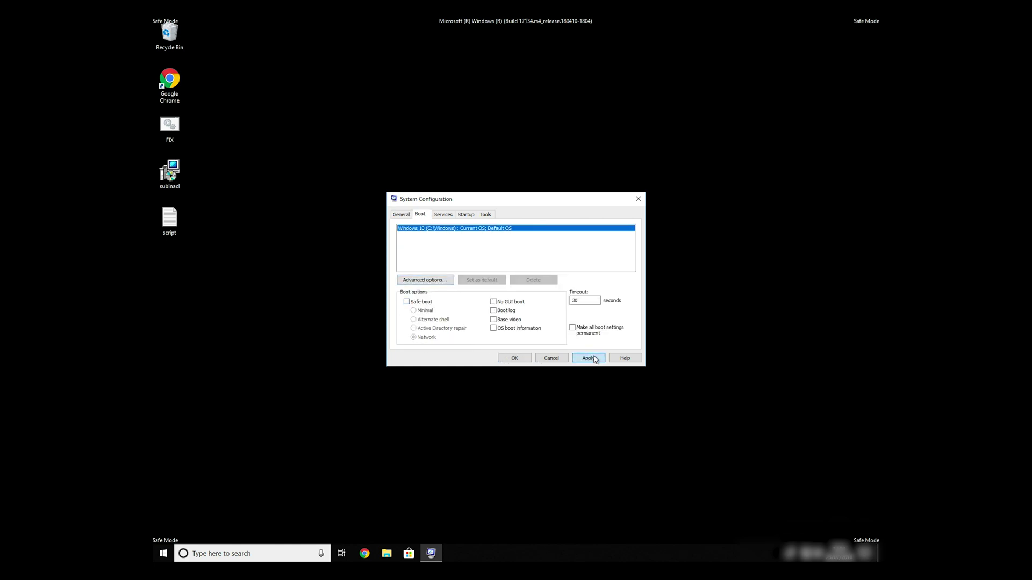
click(514, 358)
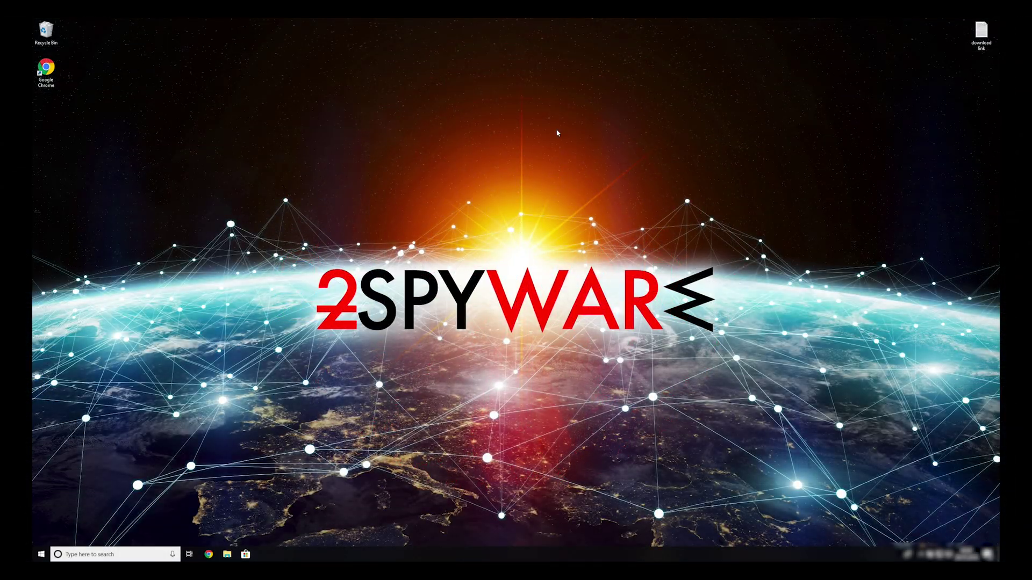
- Copy the Data Recovery Pro download URL from the saved link file
double_click(981, 33)
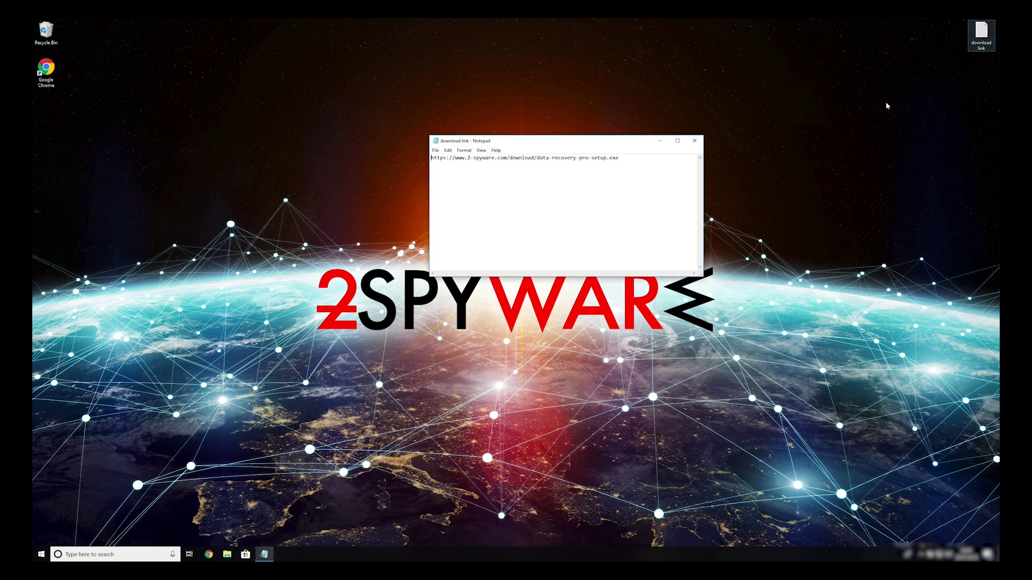
drag(619, 158, 429, 157)
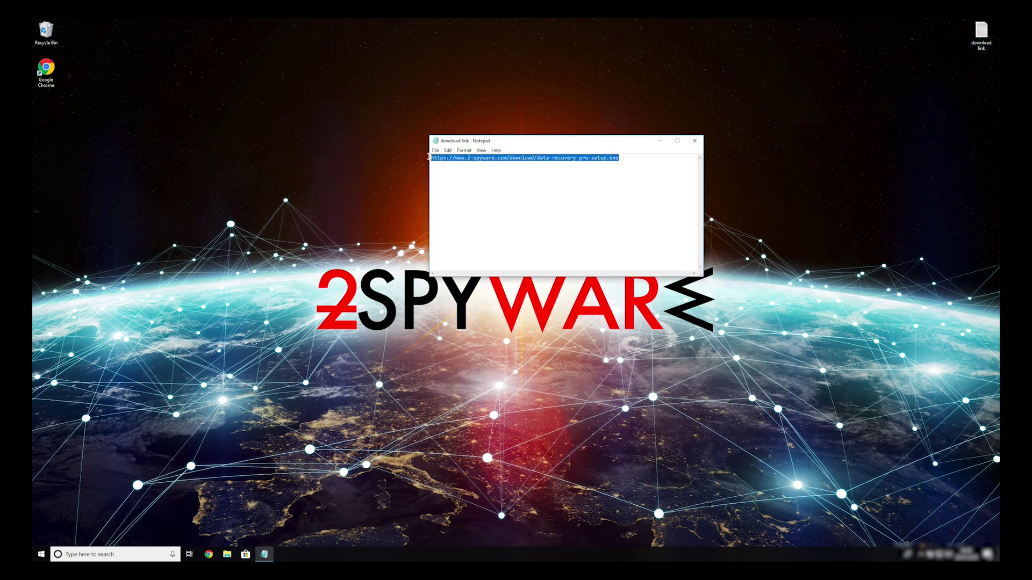
right_click(444, 158)
click(484, 182)
click(695, 140)
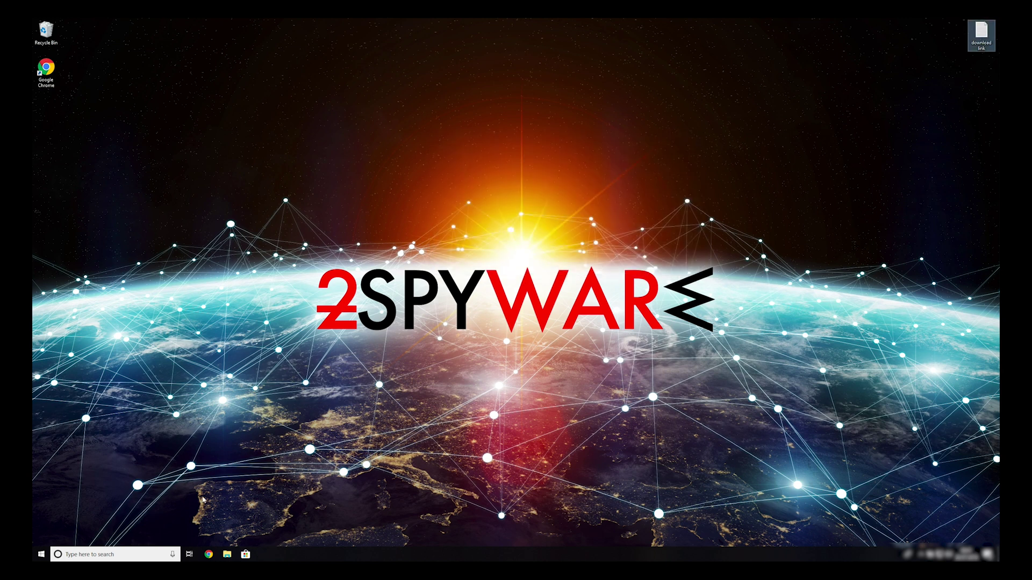
- Paste the URL into Chrome's address bar and run the downloaded setup file
click(210, 555)
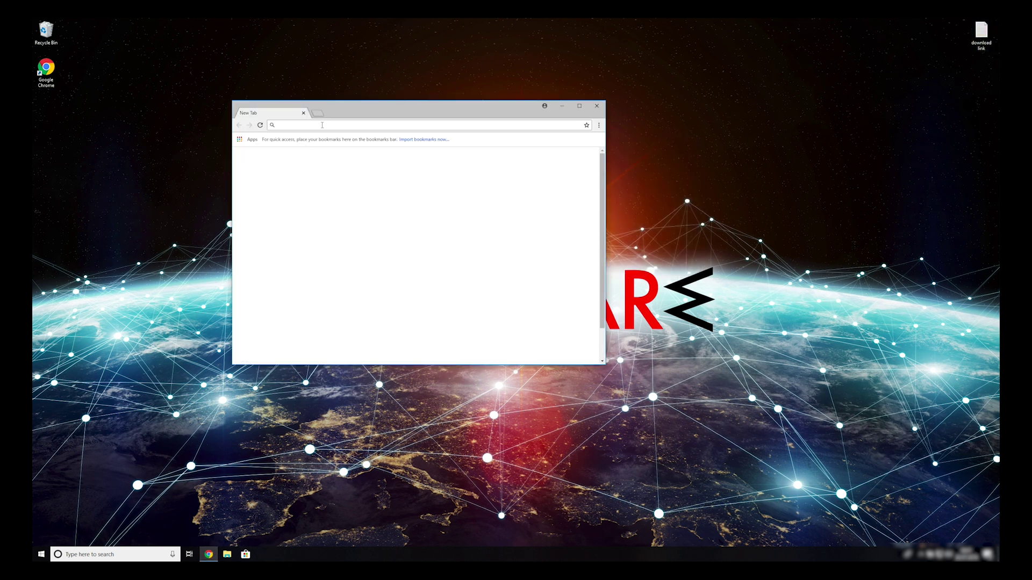
right_click(318, 125)
click(351, 176)
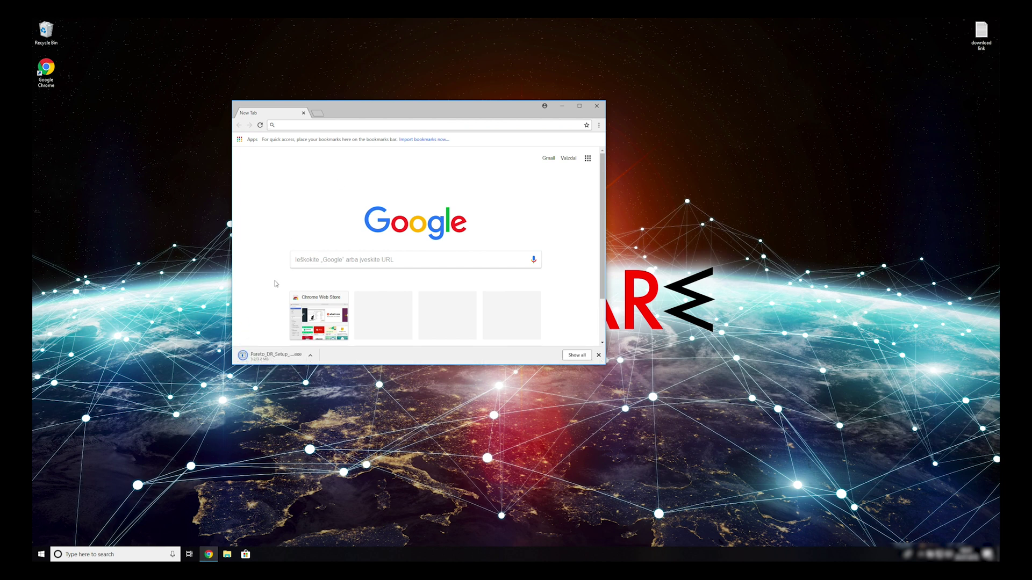
click(265, 356)
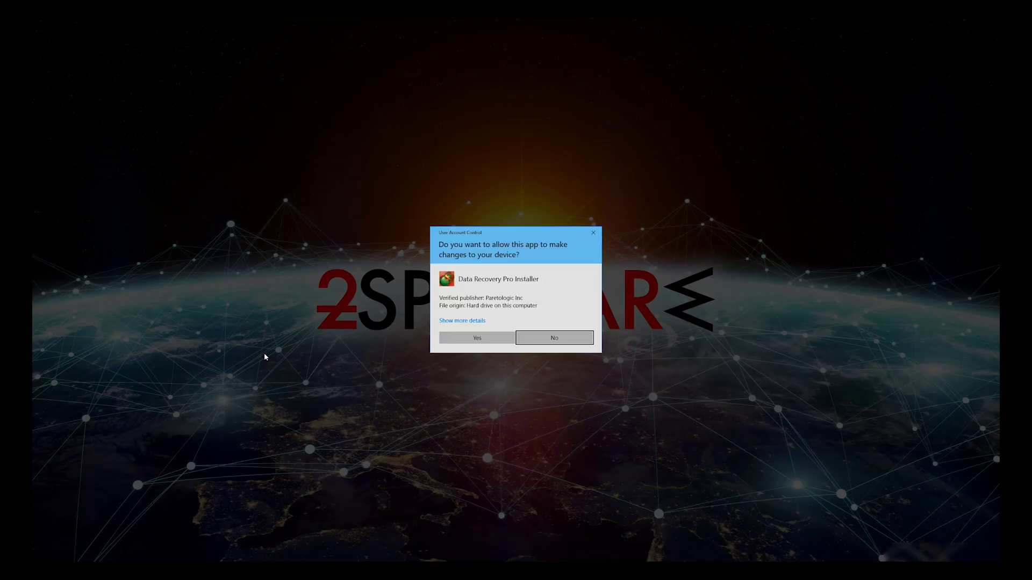
- Install Data Recovery Pro with default components, launch it, close Chrome and move its window up
click(478, 338)
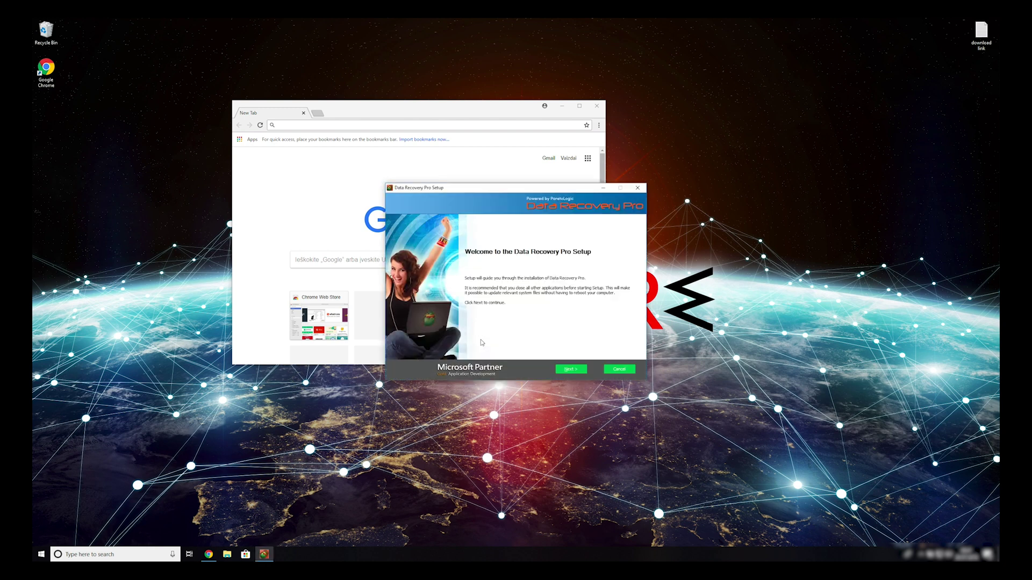
click(571, 370)
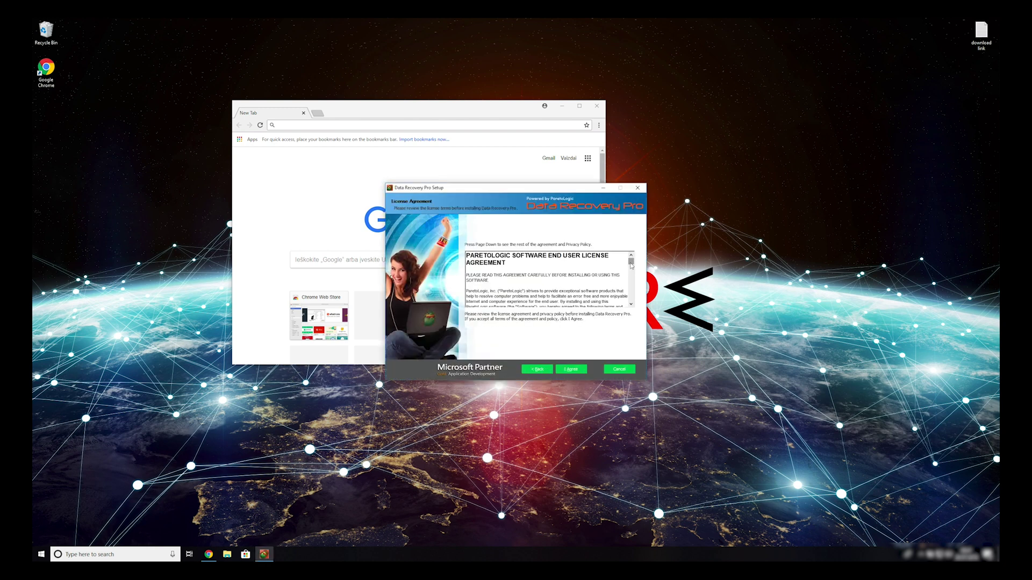
drag(632, 266, 632, 301)
click(580, 371)
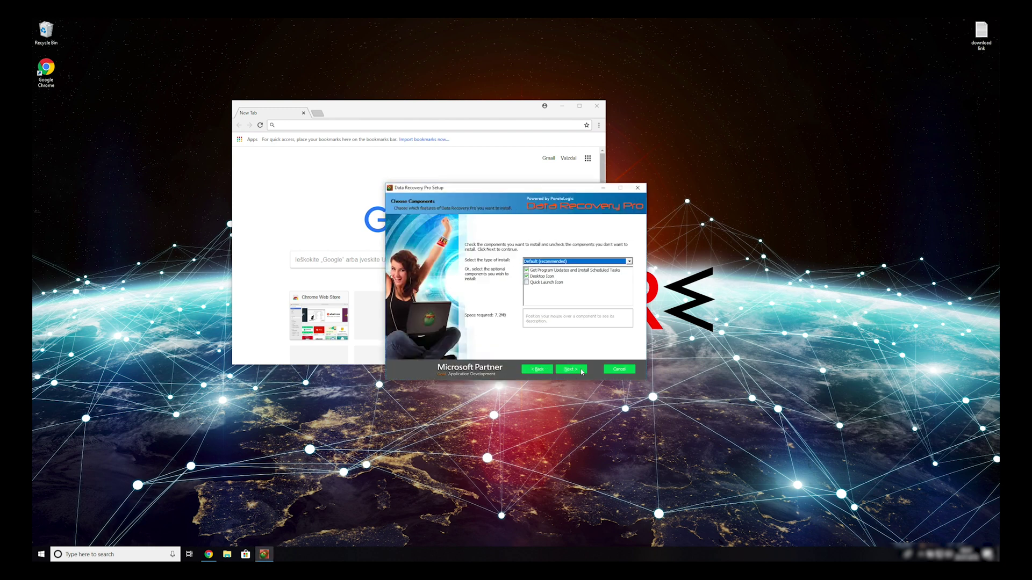
click(580, 370)
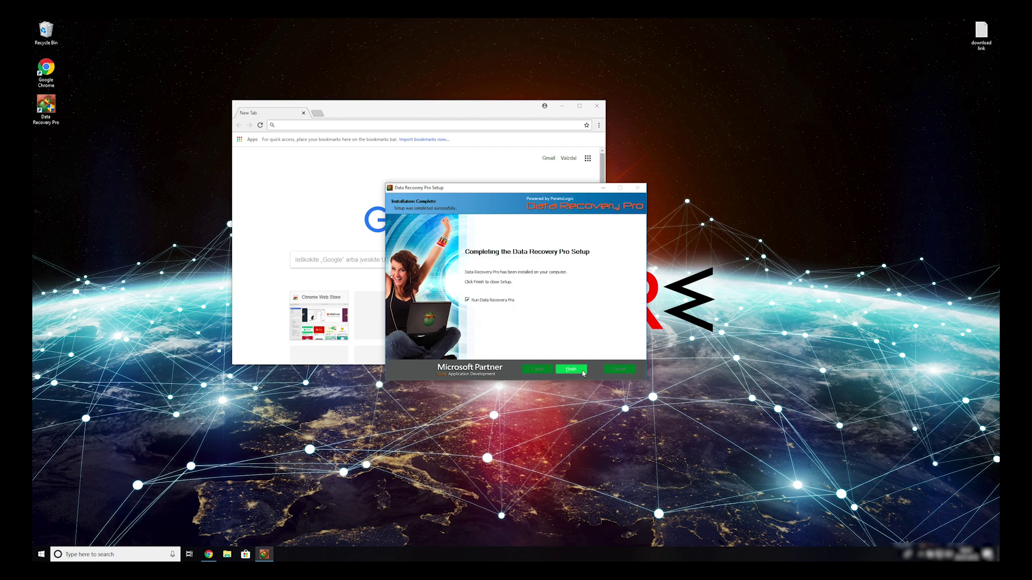
click(571, 369)
click(597, 106)
drag(238, 25, 545, 53)
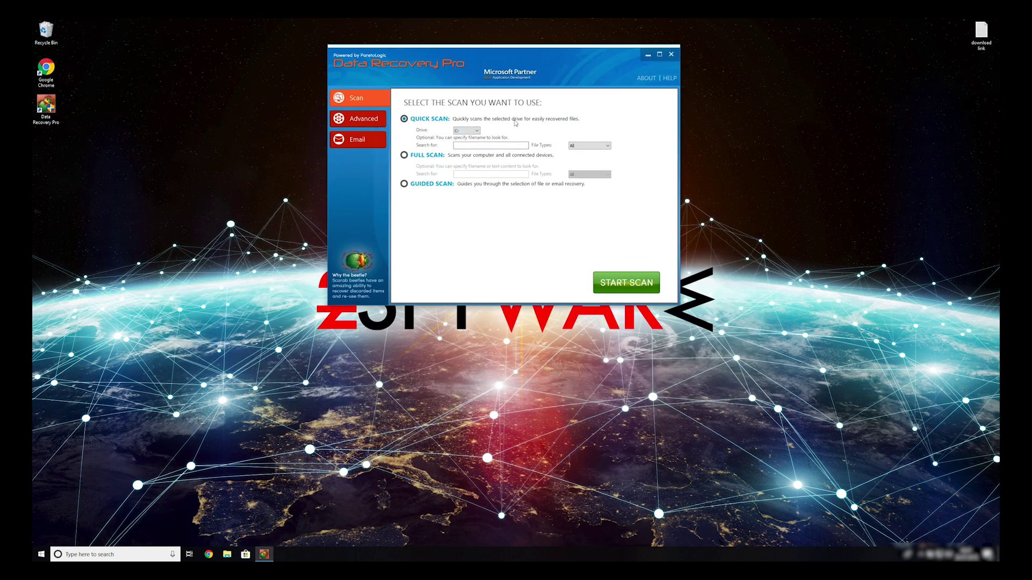
- Start a Quick Scan of Local Disk (C:) with File Types left on All
click(589, 146)
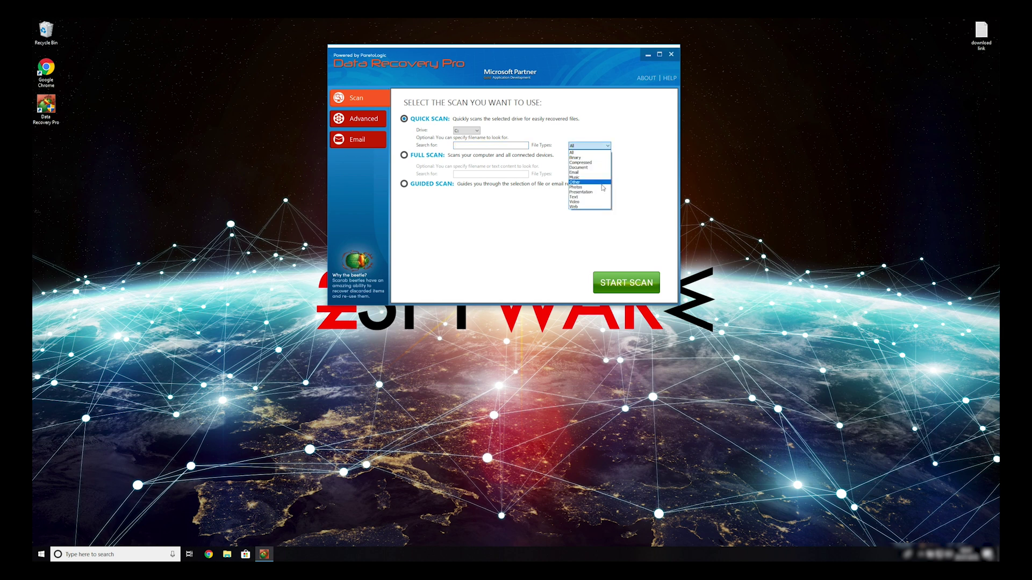
click(586, 130)
click(525, 157)
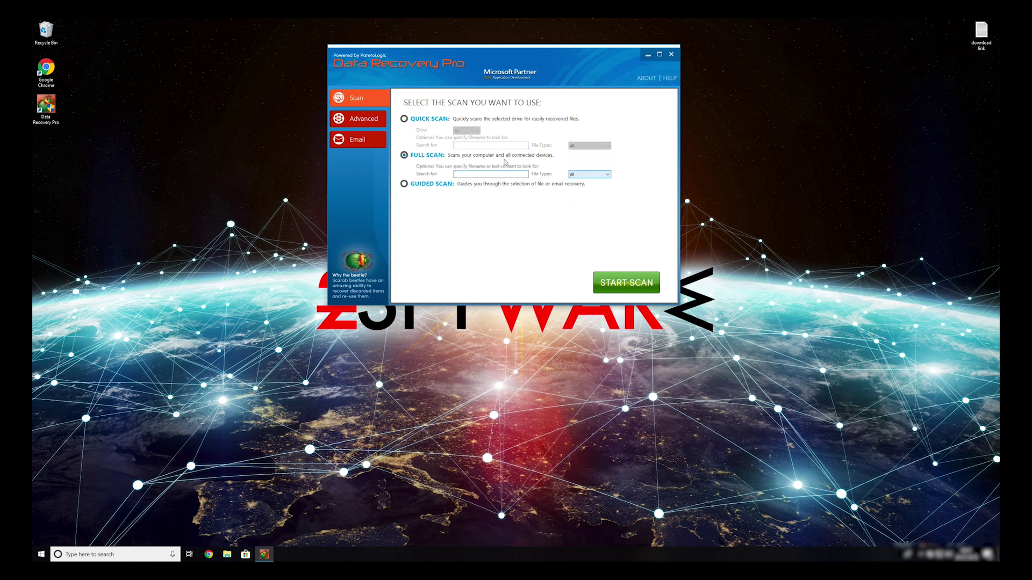
click(404, 119)
click(626, 283)
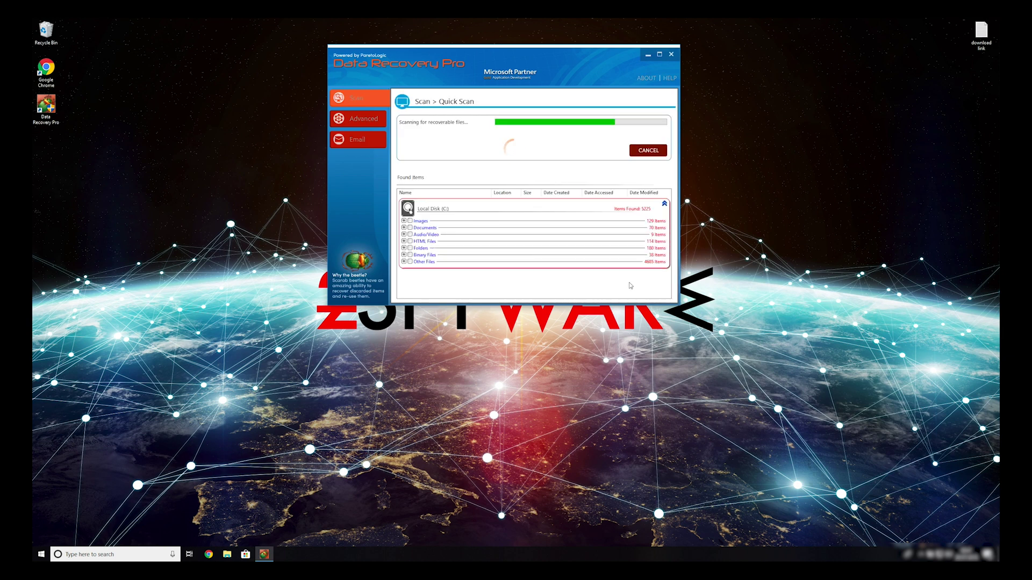